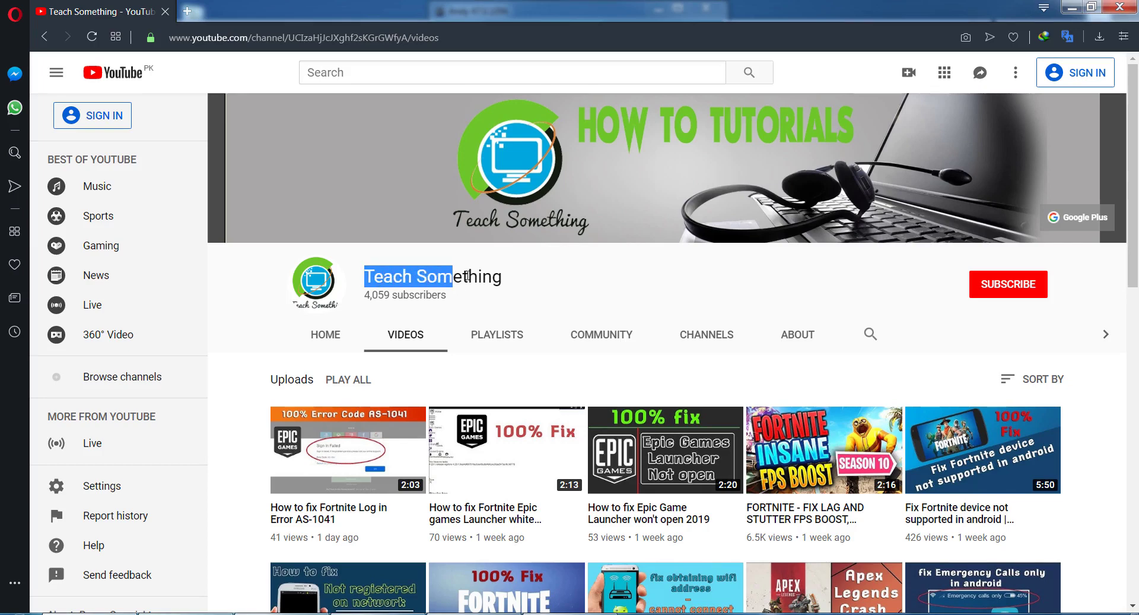
{"action": "left_click", "coordinate": [643, 280]}
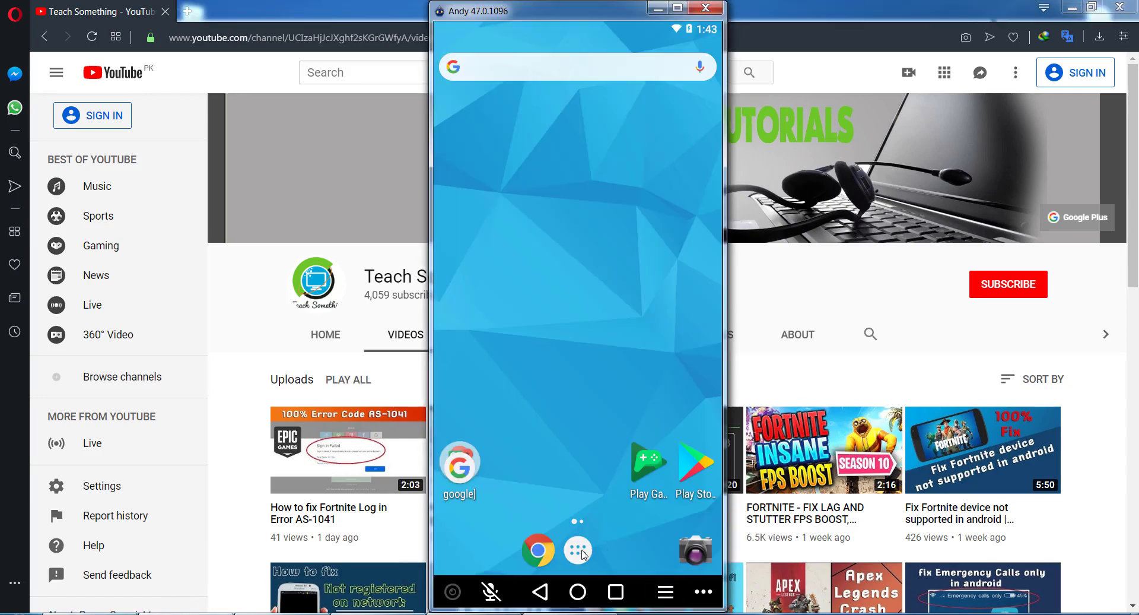
{"action": "left_click", "coordinate": [580, 552]}
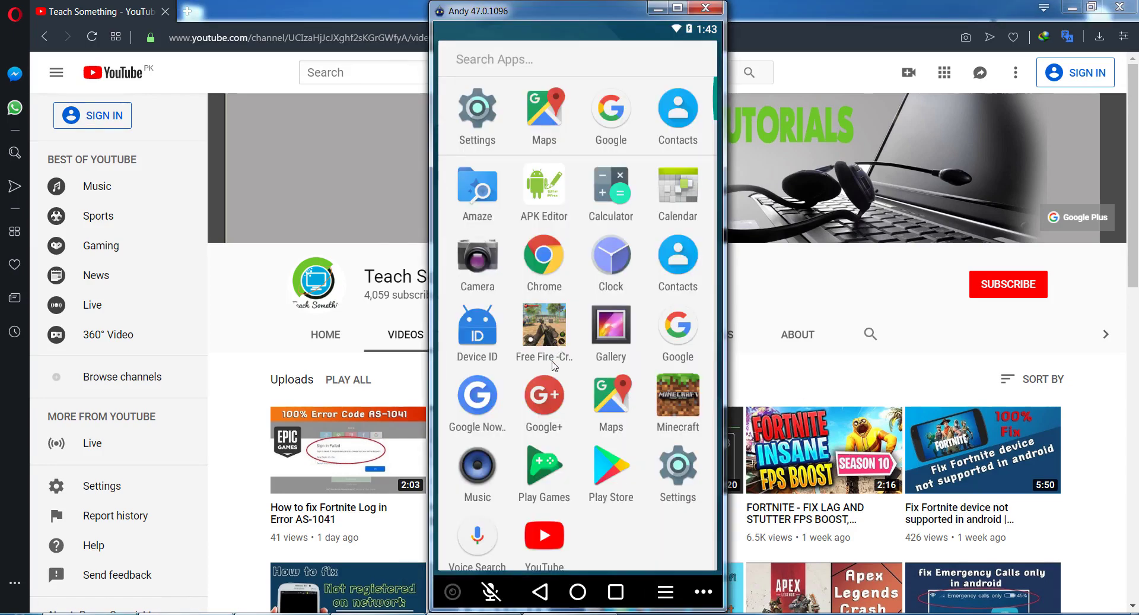
{"action": "left_click", "coordinate": [539, 592]}
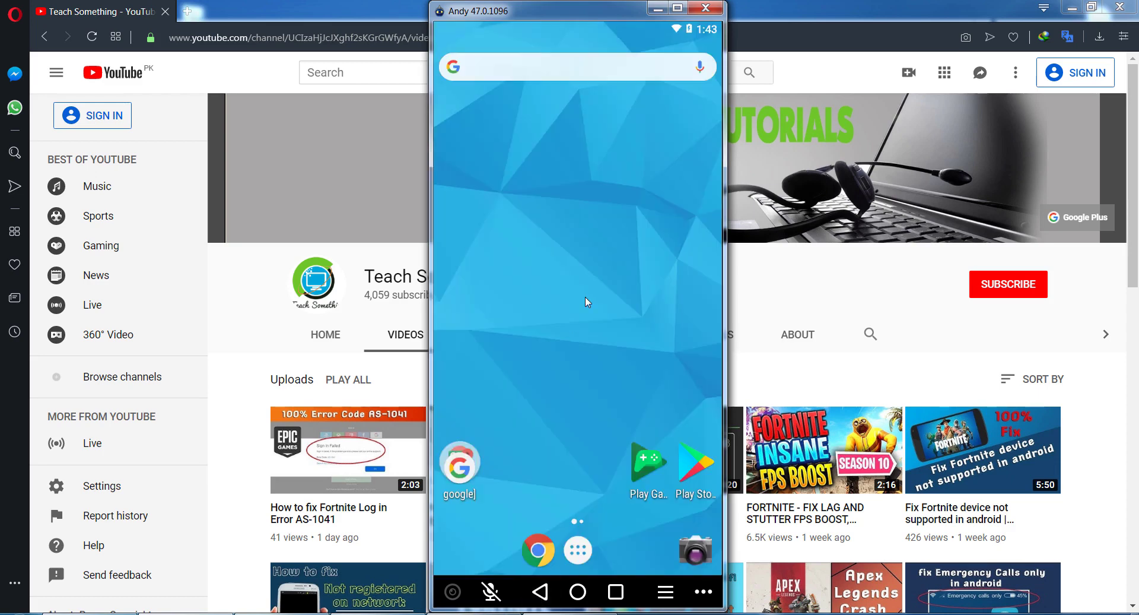
{"action": "left_click", "coordinate": [746, 281]}
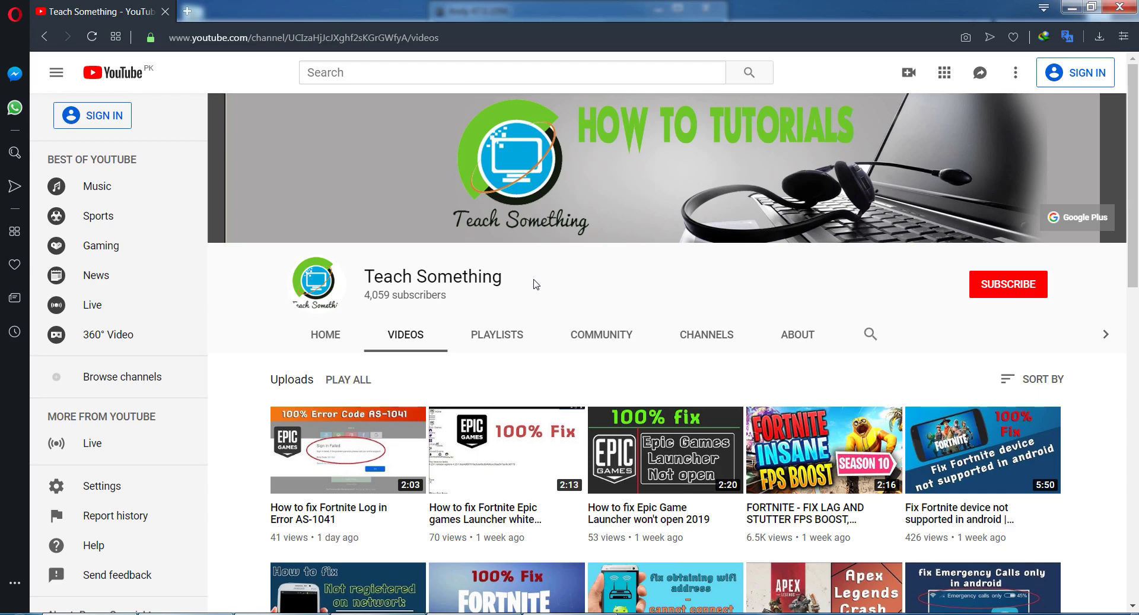
Show the Andy emulator's app list and place the emulator window in front of a blank Notepad window.
{"action": "left_click", "coordinate": [567, 551]}
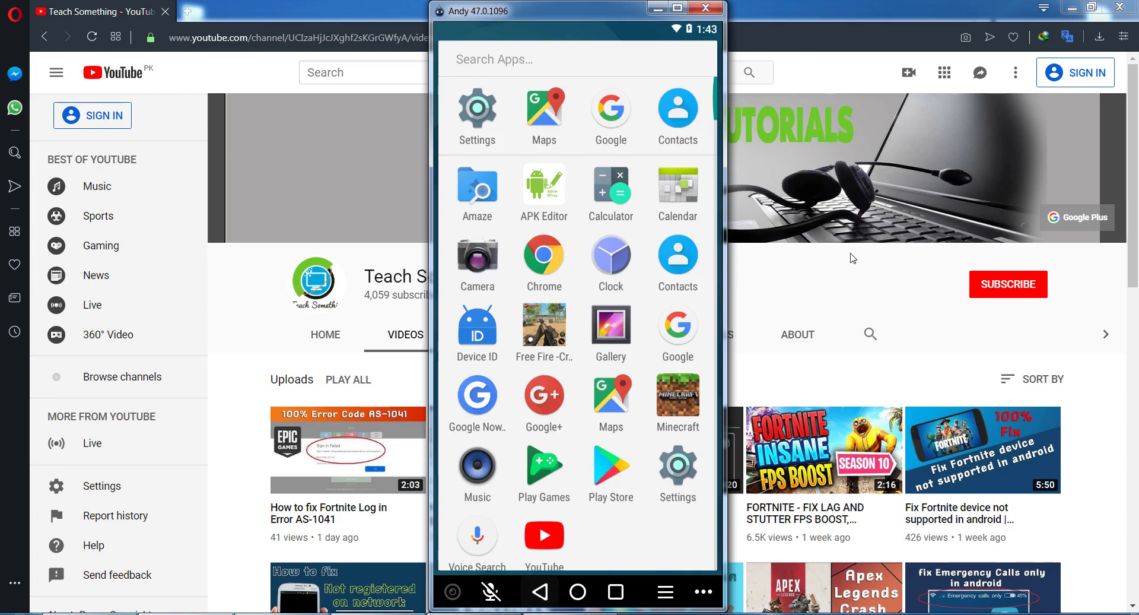
{"action": "key", "text": "super+Down"}
{"action": "key", "text": "super"}
{"action": "left_click", "coordinate": [52, 261]}
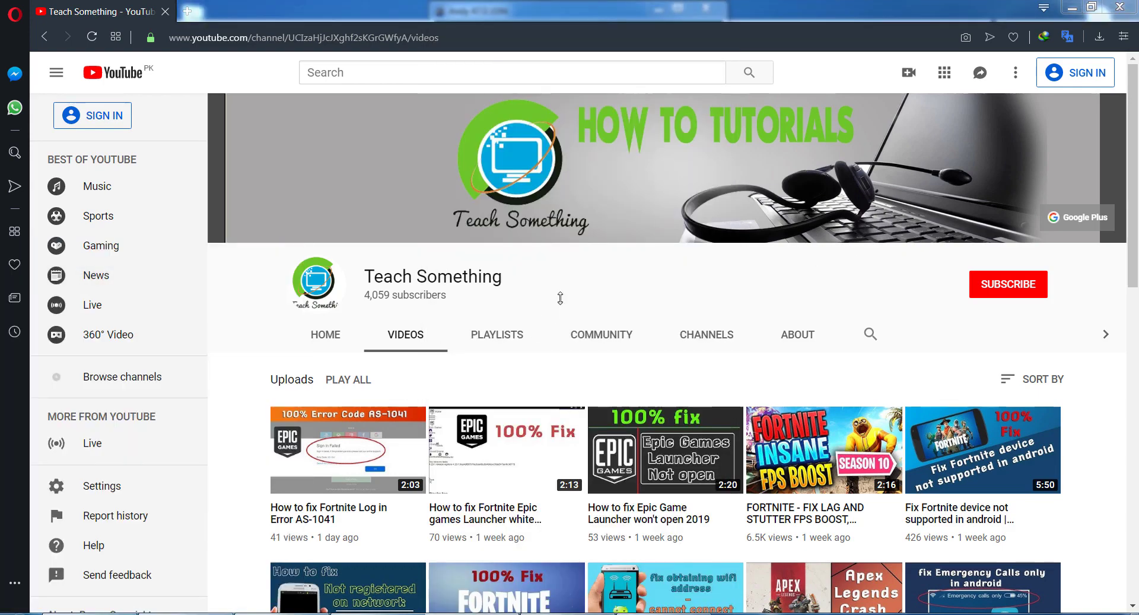
{"action": "left_click", "coordinate": [850, 303]}
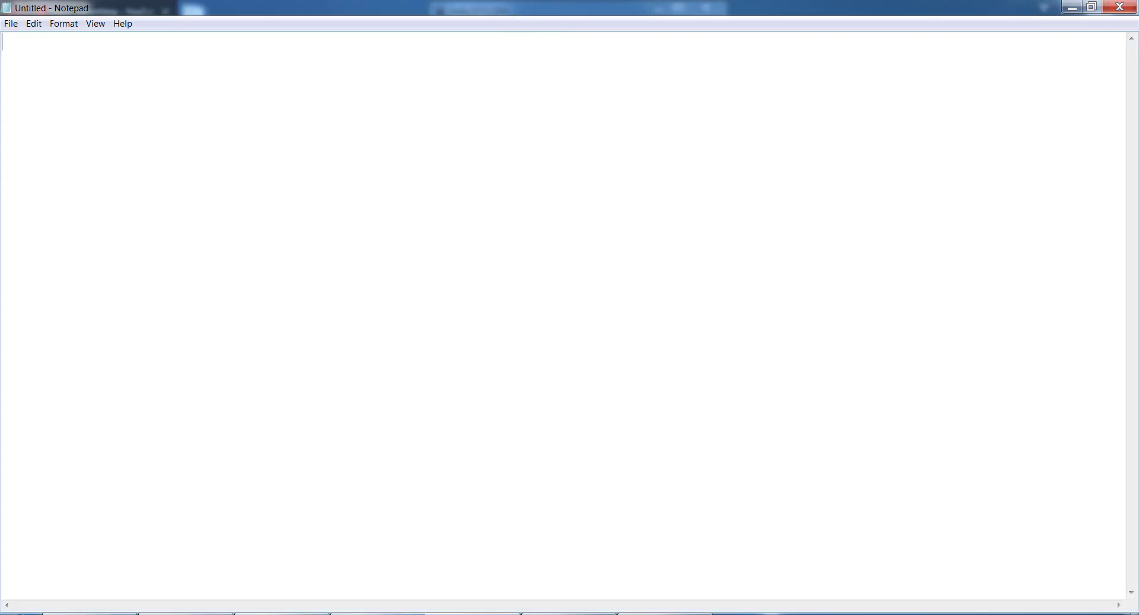
{"action": "key", "text": "alt+Tab"}
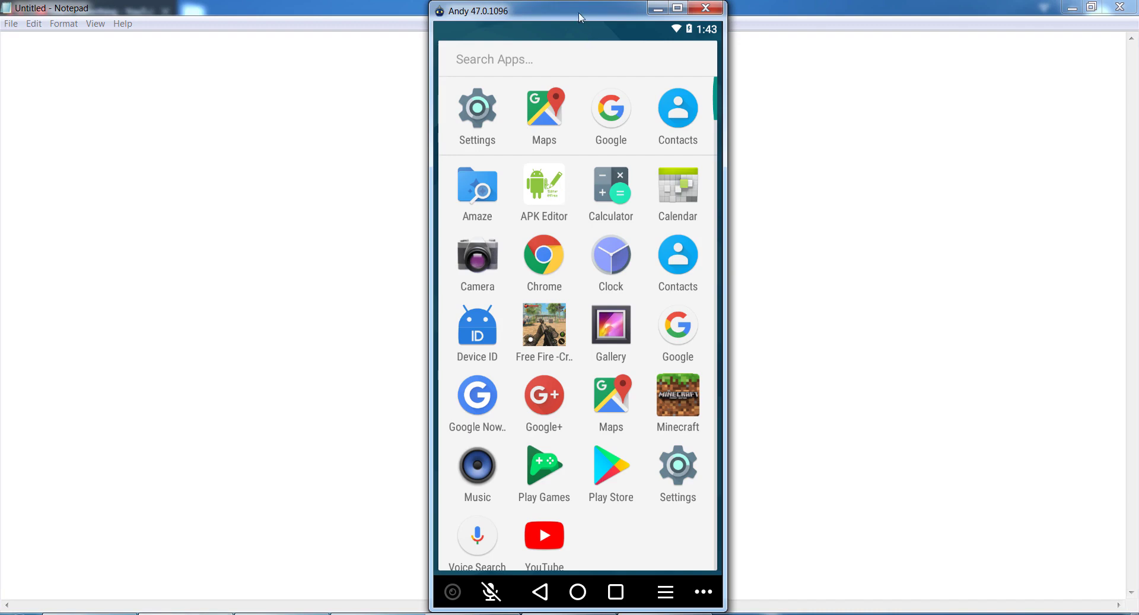
{"action": "left_click_drag", "start_coordinate": [568, 13], "coordinate": [549, 14]}
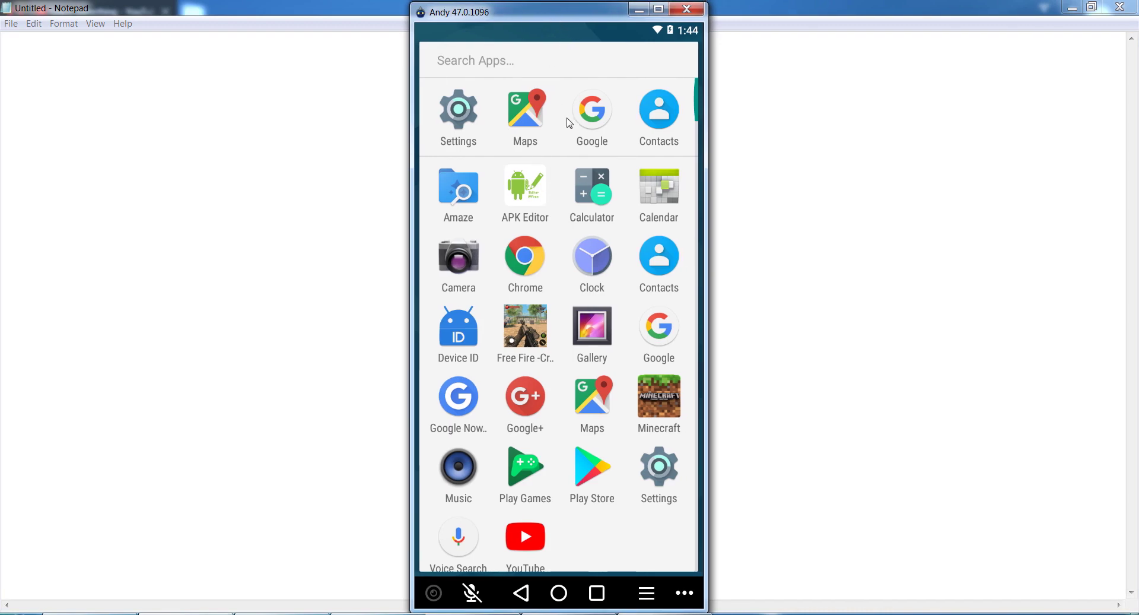
Open the app info page of Free Fire -Cross Fire from the installed apps in the Android settings.
{"action": "left_click", "coordinate": [653, 475]}
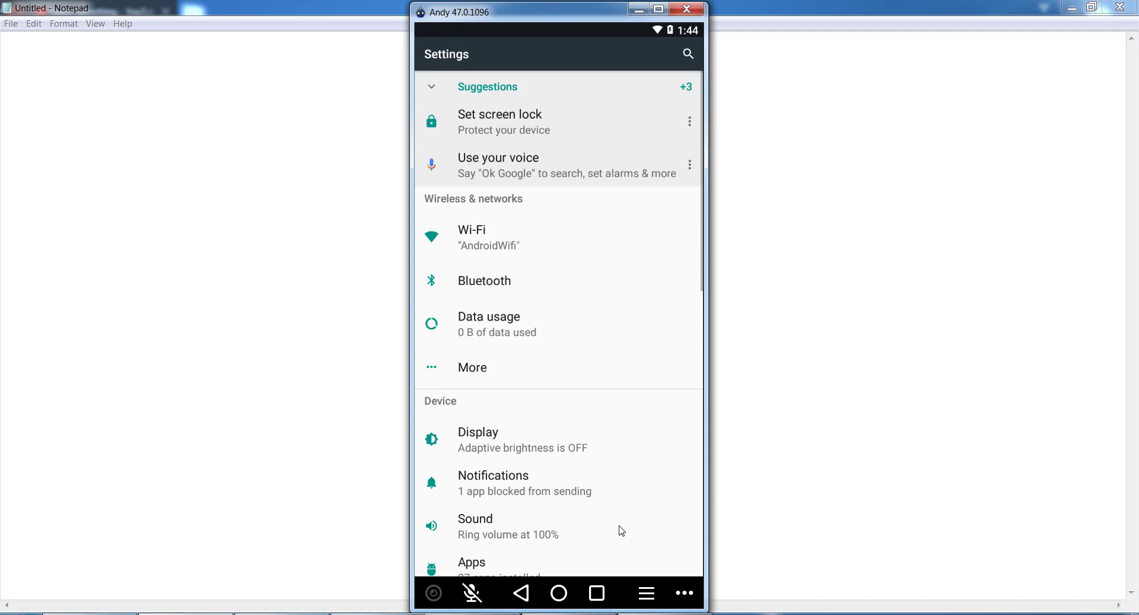
{"action": "left_click_drag", "start_coordinate": [617, 532], "coordinate": [633, 353]}
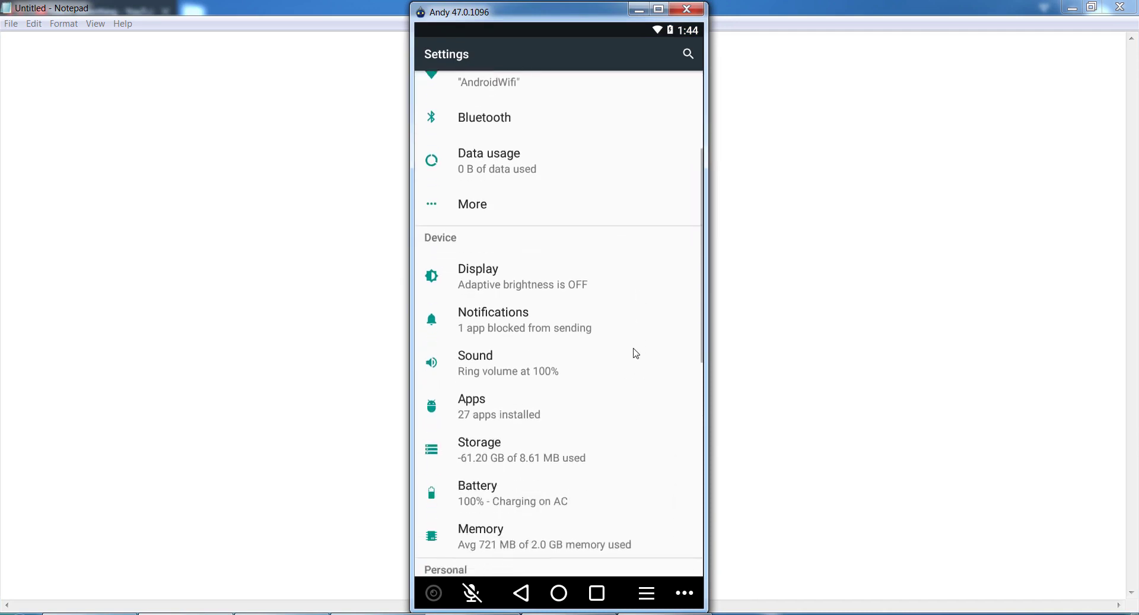
{"action": "left_click", "coordinate": [488, 404]}
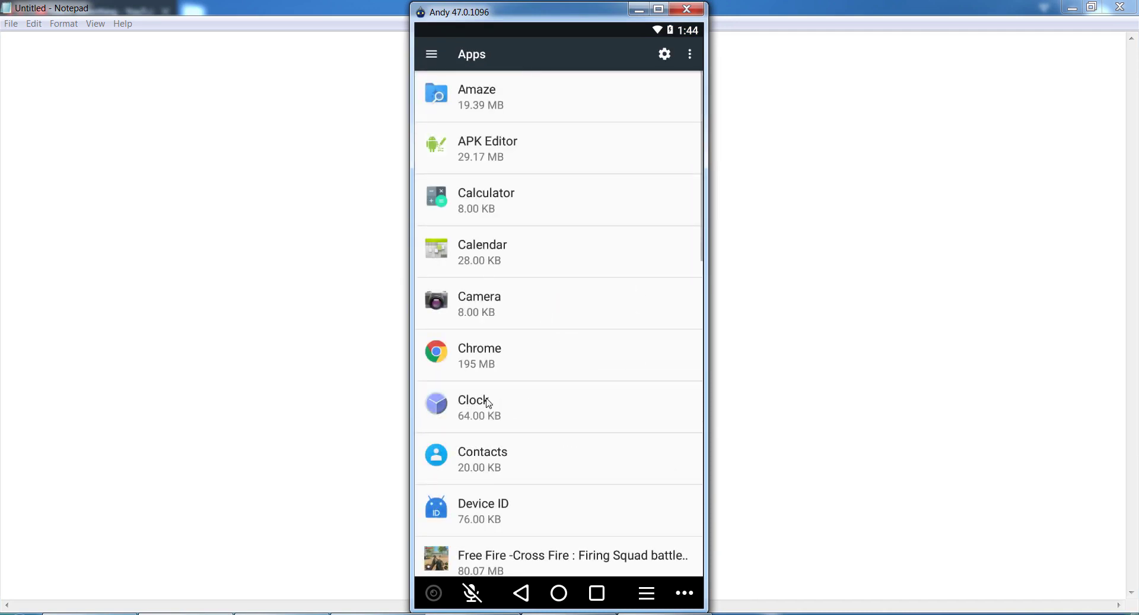
{"action": "left_click_drag", "start_coordinate": [603, 437], "coordinate": [610, 366]}
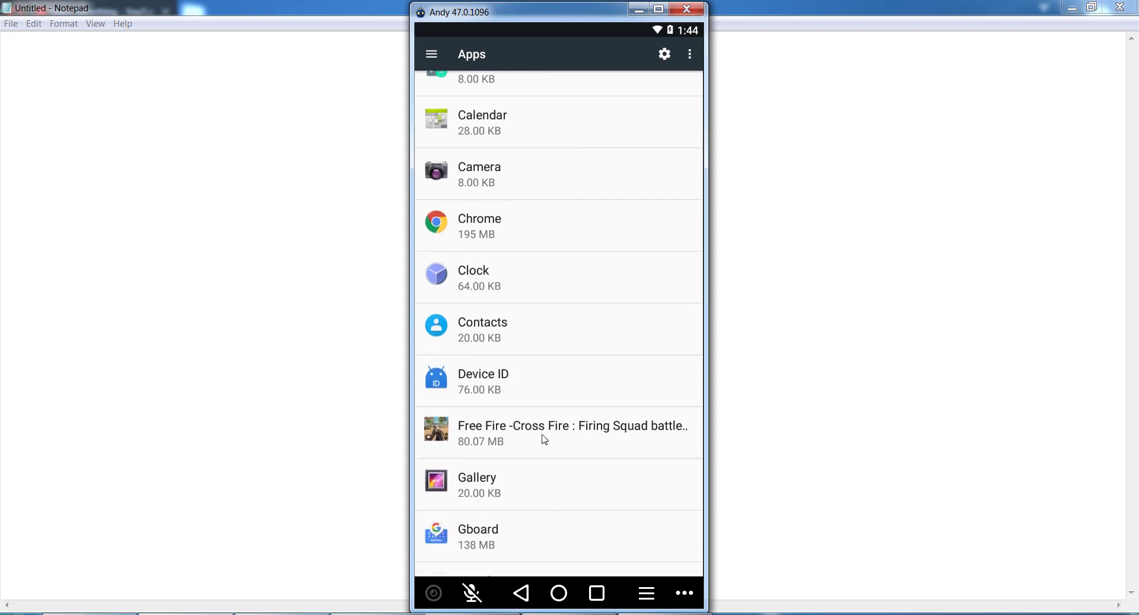
{"action": "left_click_drag", "start_coordinate": [583, 435], "coordinate": [583, 434]}
{"action": "left_click", "coordinate": [583, 434]}
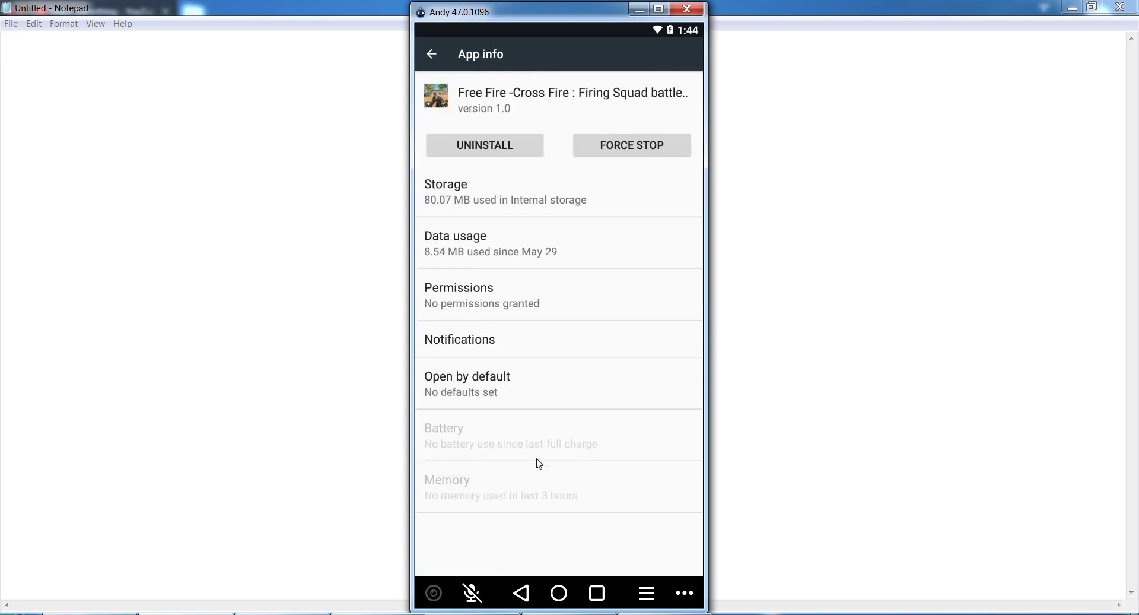
Force stop the Free Fire app, clear its stored data, and return to the main settings list.
{"action": "left_click", "coordinate": [641, 151]}
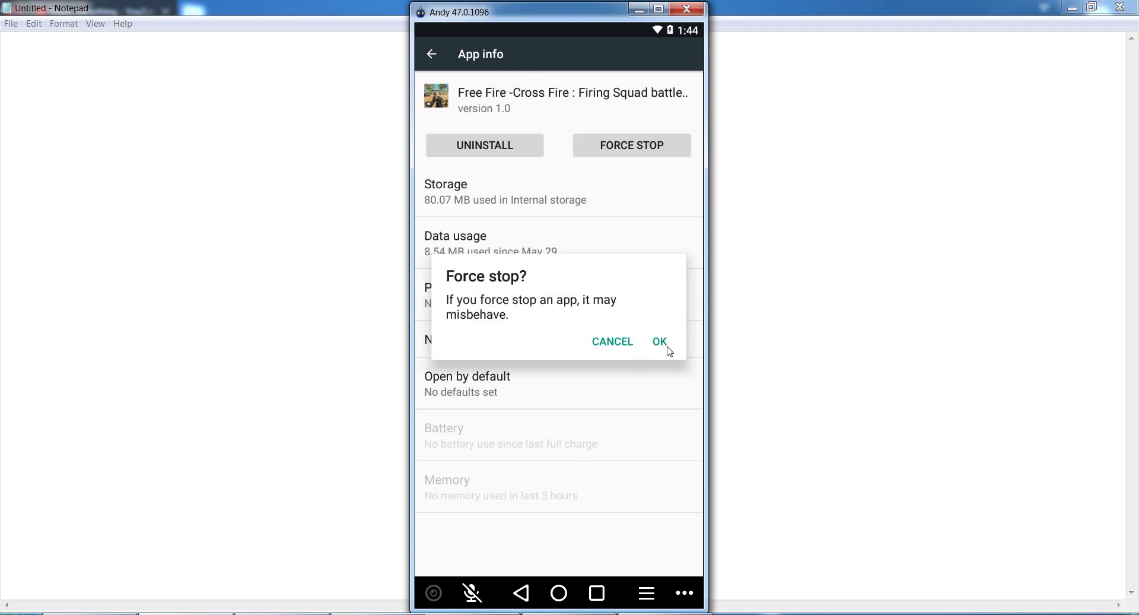
{"action": "left_click", "coordinate": [667, 347]}
{"action": "left_click", "coordinate": [447, 203]}
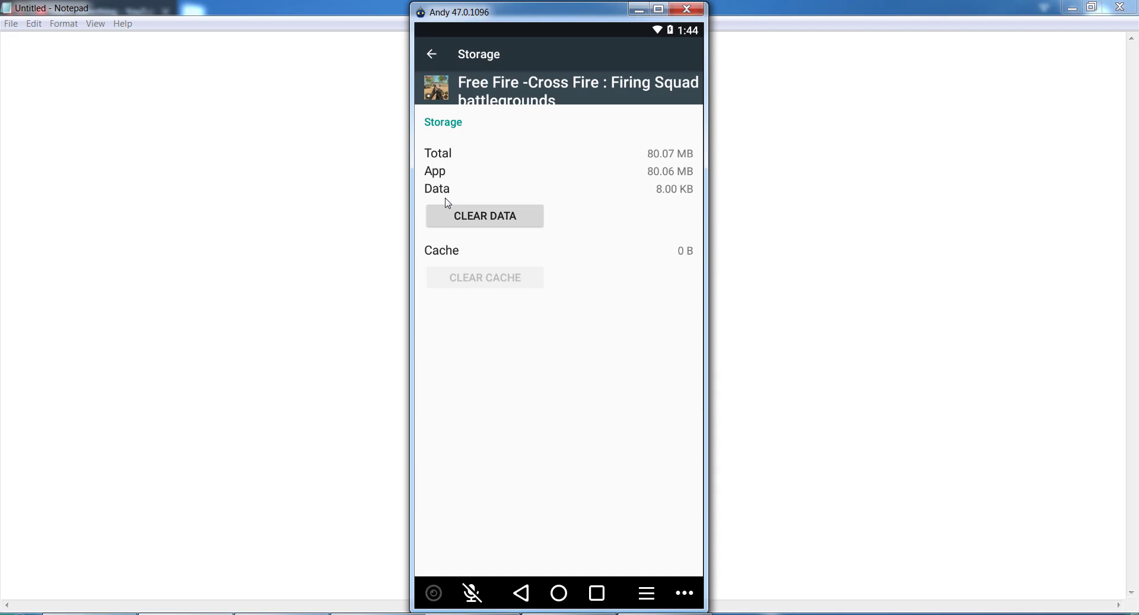
{"action": "left_click", "coordinate": [484, 219]}
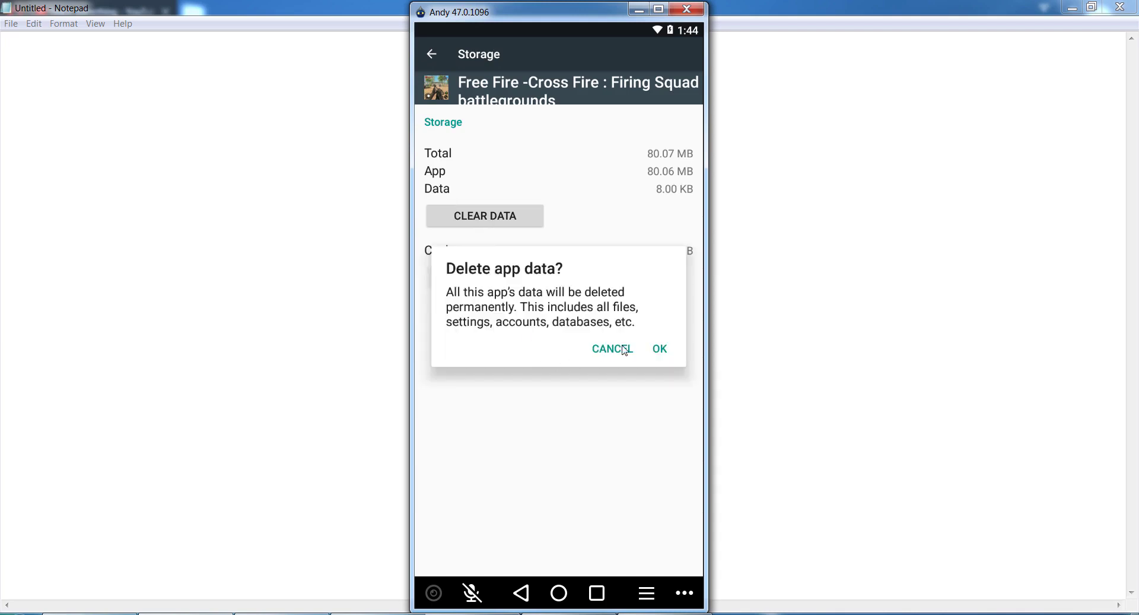
{"action": "left_click", "coordinate": [666, 352]}
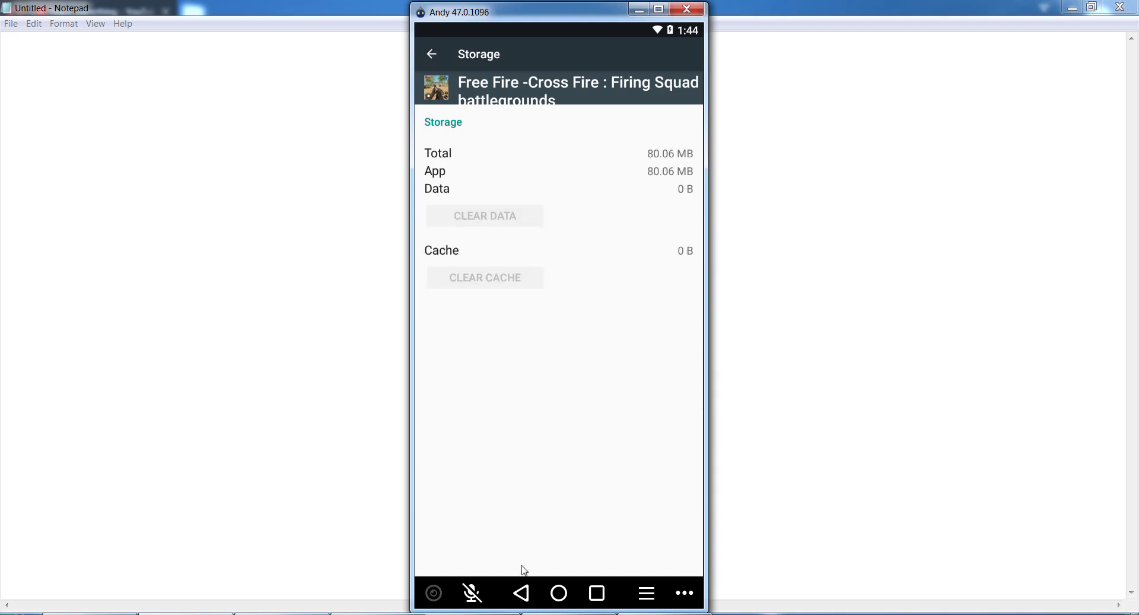
{"action": "left_click", "coordinate": [536, 600]}
{"action": "left_click", "coordinate": [517, 599]}
{"action": "left_click", "coordinate": [525, 598]}
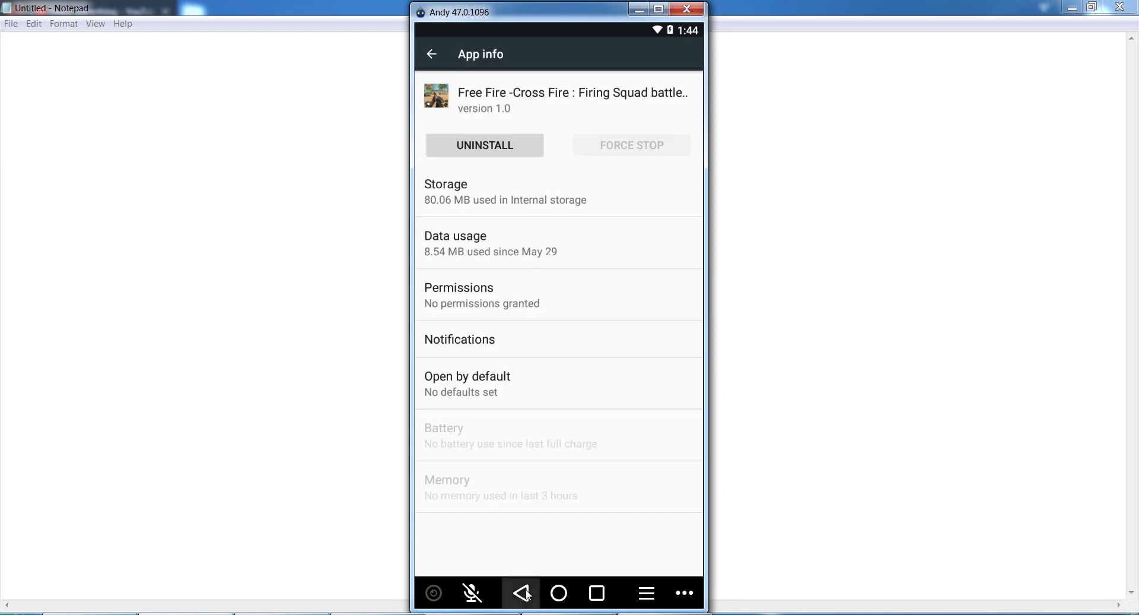
{"action": "left_click", "coordinate": [527, 595]}
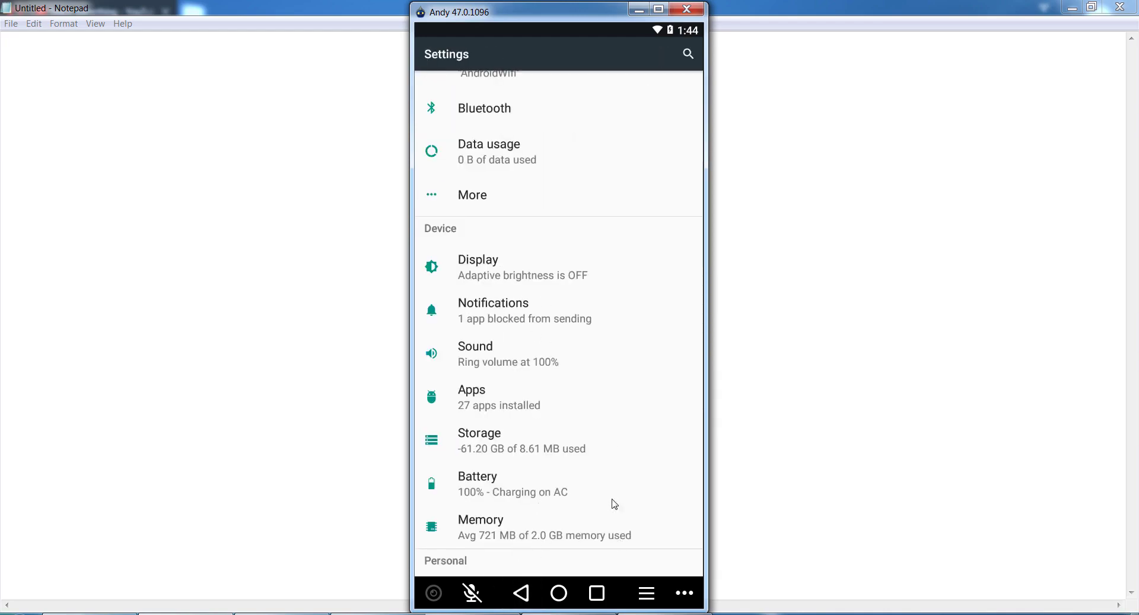
Check the build number entry in the tablet's system information and return to the settings list.
{"action": "left_click_drag", "start_coordinate": [609, 503], "coordinate": [585, 180]}
{"action": "left_click_drag", "start_coordinate": [572, 412], "coordinate": [578, 278]}
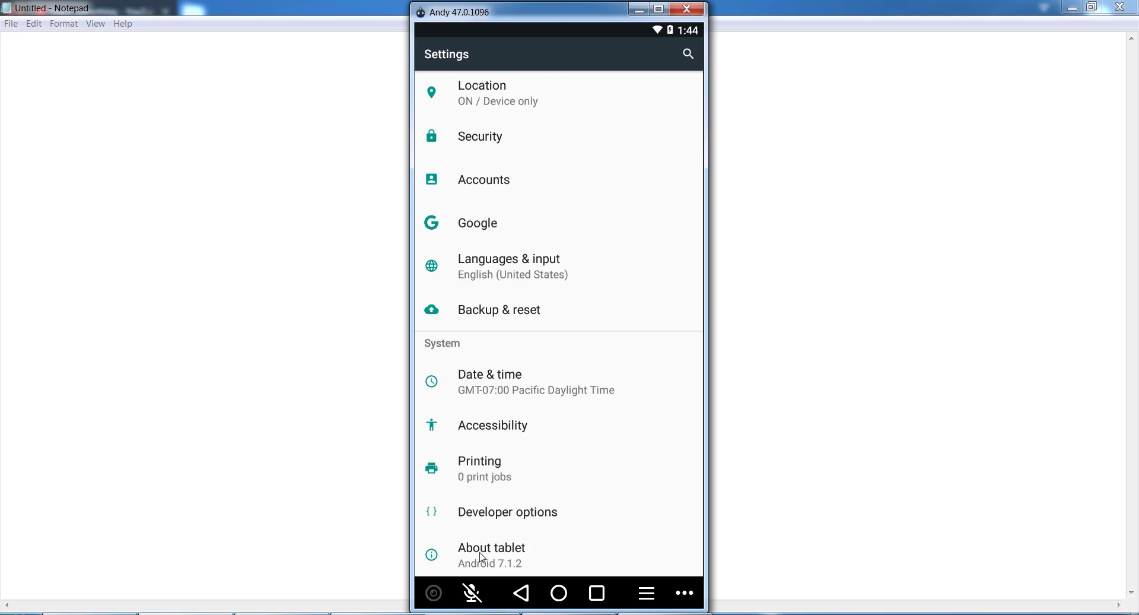
{"action": "left_click", "coordinate": [523, 558]}
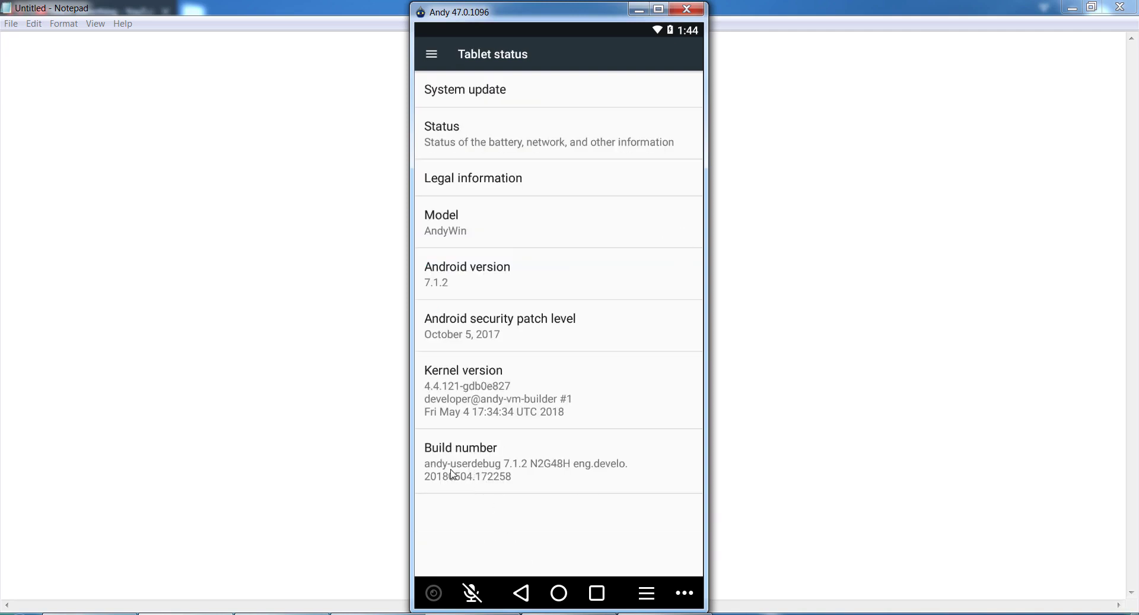
{"action": "left_click", "coordinate": [534, 464]}
{"action": "left_click", "coordinate": [522, 592]}
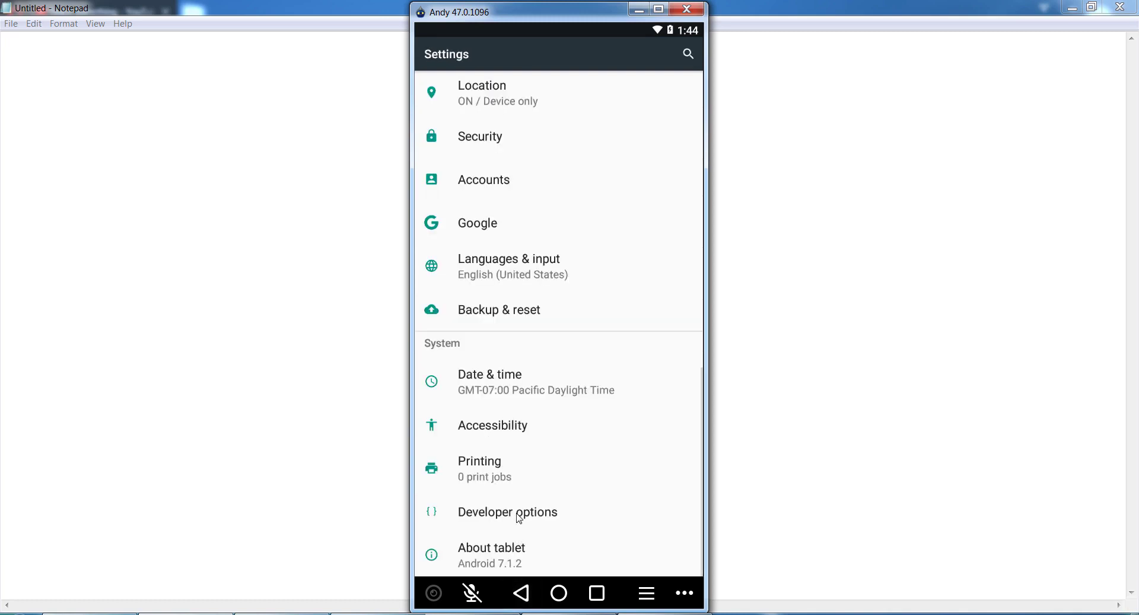
In the developer options, enable Don't keep activities and set the background process limit to At most 2 processes.
{"action": "left_click", "coordinate": [519, 514]}
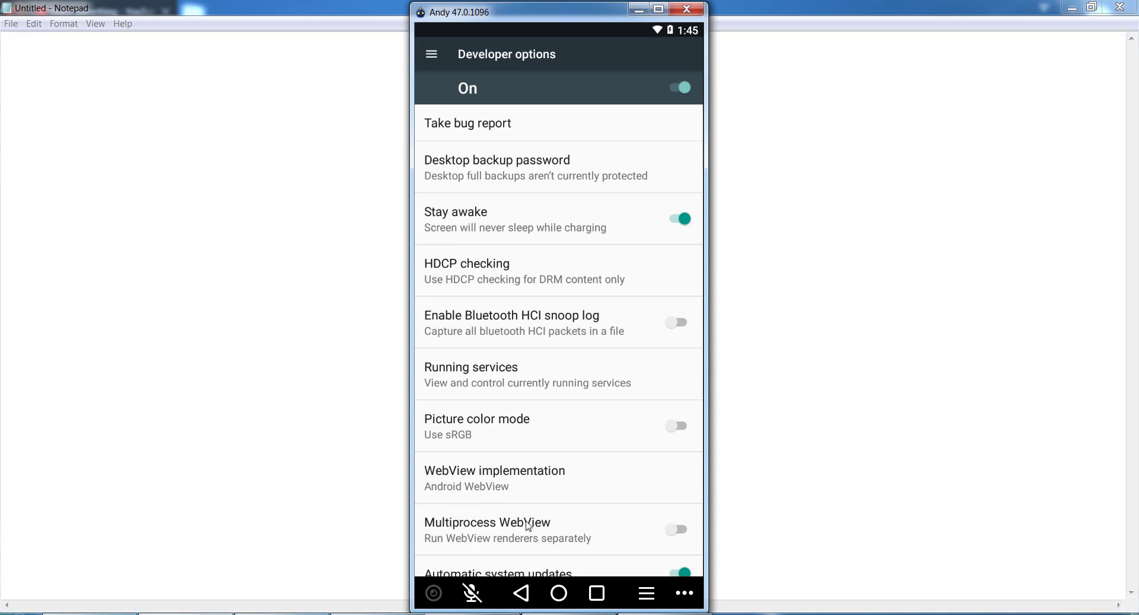
{"action": "left_click_drag", "start_coordinate": [535, 519], "coordinate": [546, 297]}
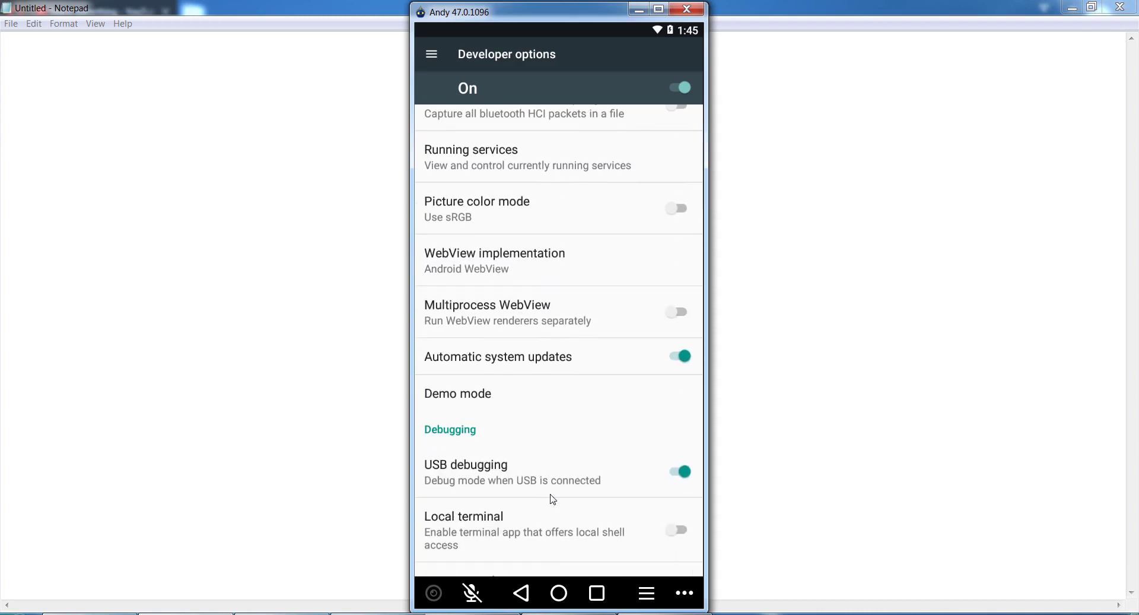
{"action": "left_click_drag", "start_coordinate": [552, 498], "coordinate": [554, 279]}
{"action": "left_click_drag", "start_coordinate": [565, 511], "coordinate": [551, 218]}
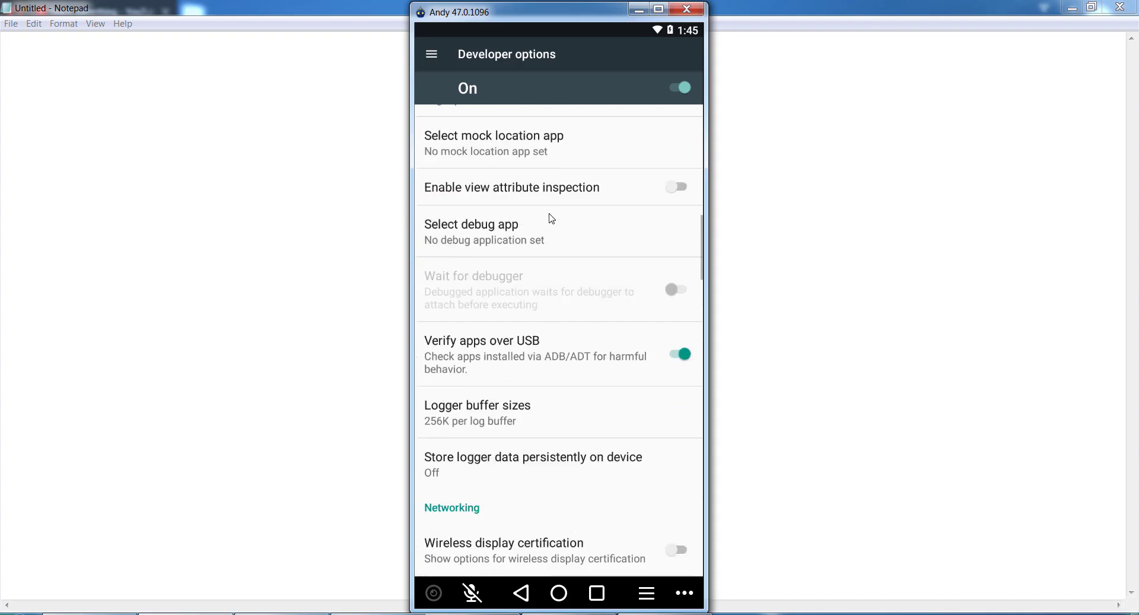
{"action": "left_click_drag", "start_coordinate": [559, 504], "coordinate": [525, 274]}
{"action": "left_click_drag", "start_coordinate": [533, 515], "coordinate": [538, 250]}
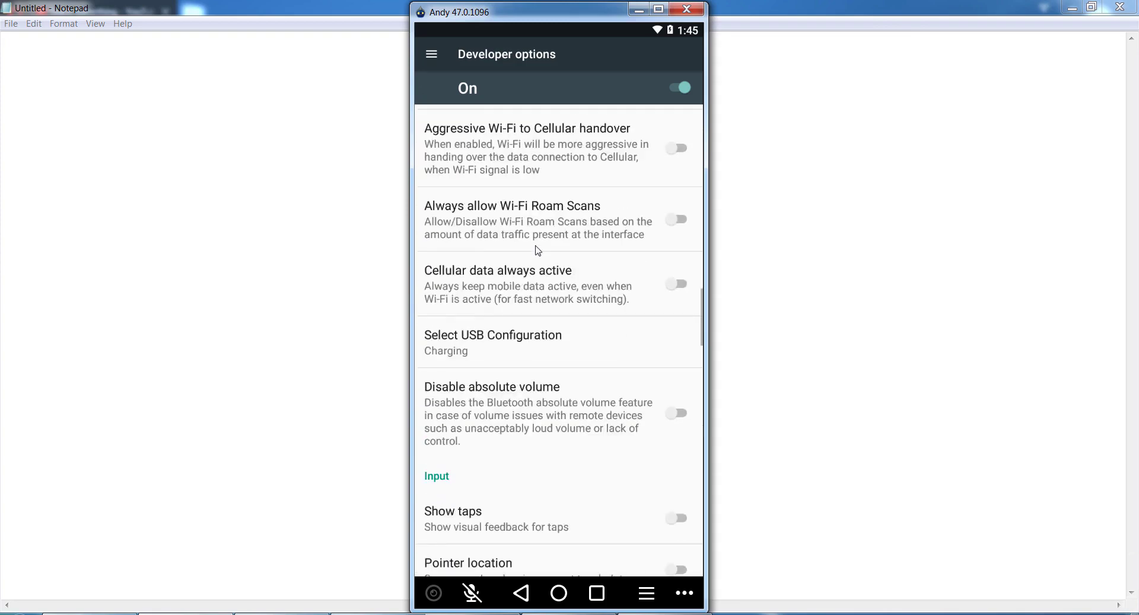
{"action": "mouse_move", "coordinate": [554, 526]}
{"action": "left_mouse_down"}
{"action": "mouse_move", "coordinate": [567, 465]}
{"action": "mouse_move", "coordinate": [564, 273]}
{"action": "left_mouse_up"}
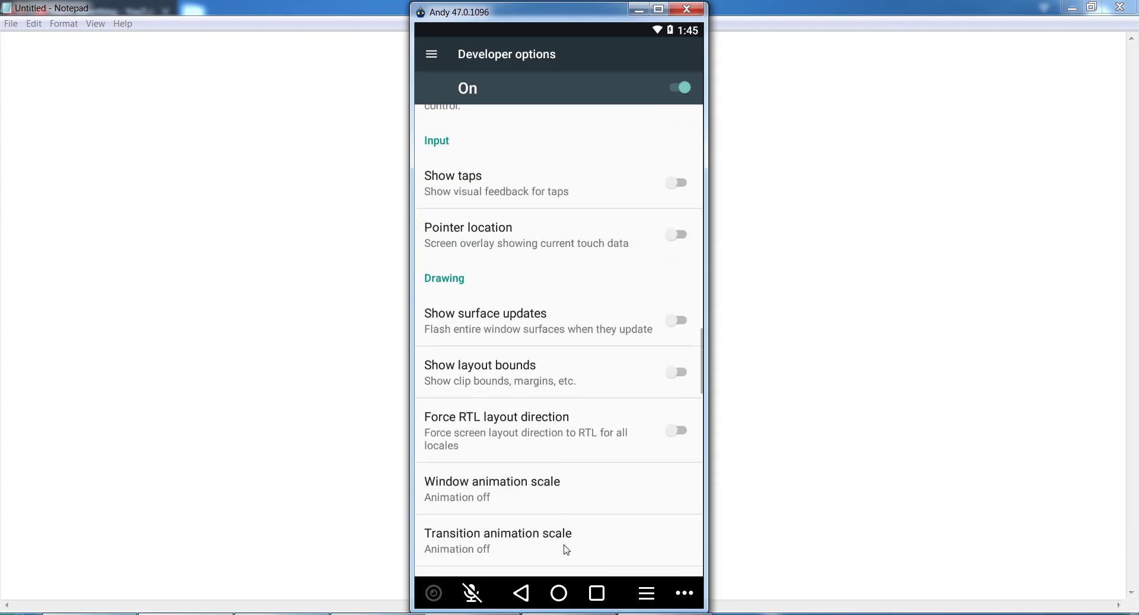
{"action": "left_click_drag", "start_coordinate": [563, 478], "coordinate": [560, 270]}
{"action": "left_click_drag", "start_coordinate": [546, 462], "coordinate": [548, 289]}
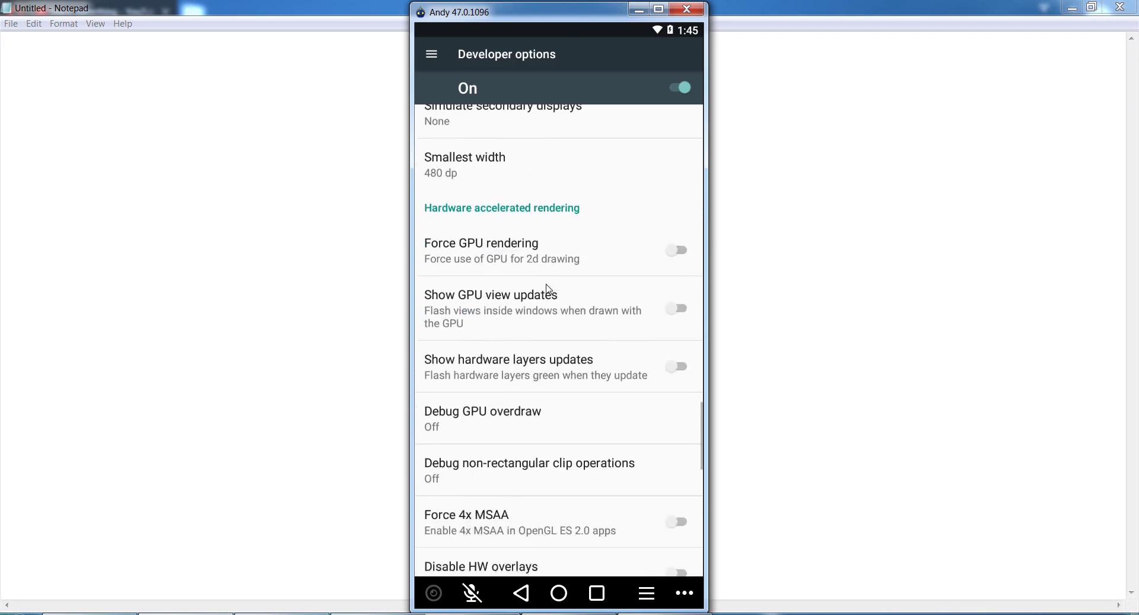
{"action": "left_click_drag", "start_coordinate": [550, 508], "coordinate": [554, 311]}
{"action": "left_click_drag", "start_coordinate": [549, 526], "coordinate": [556, 267]}
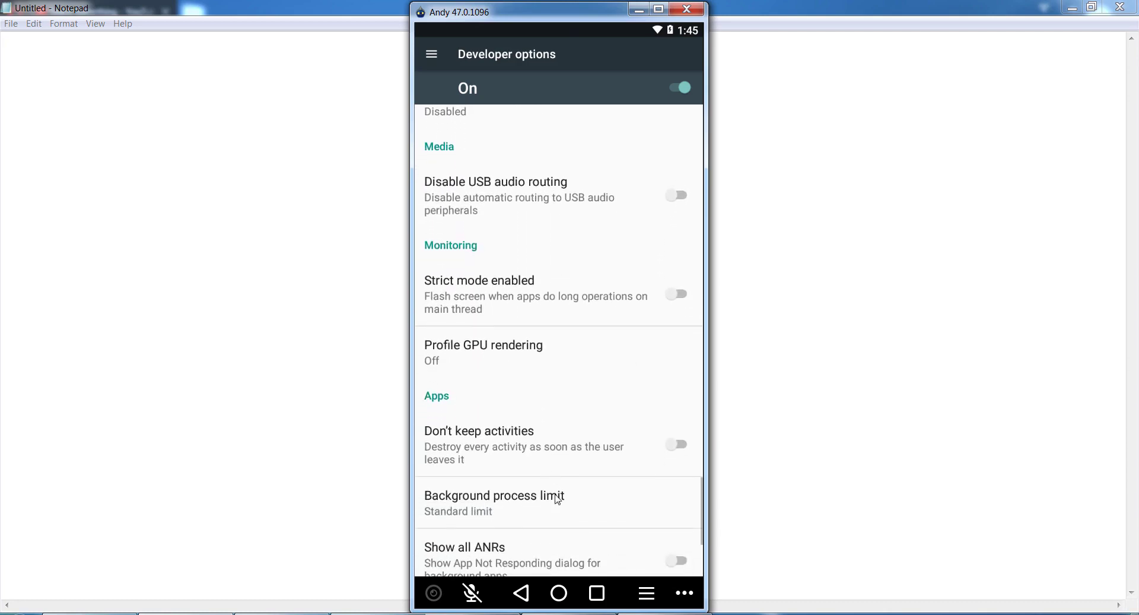
{"action": "left_click_drag", "start_coordinate": [558, 500], "coordinate": [460, 397]}
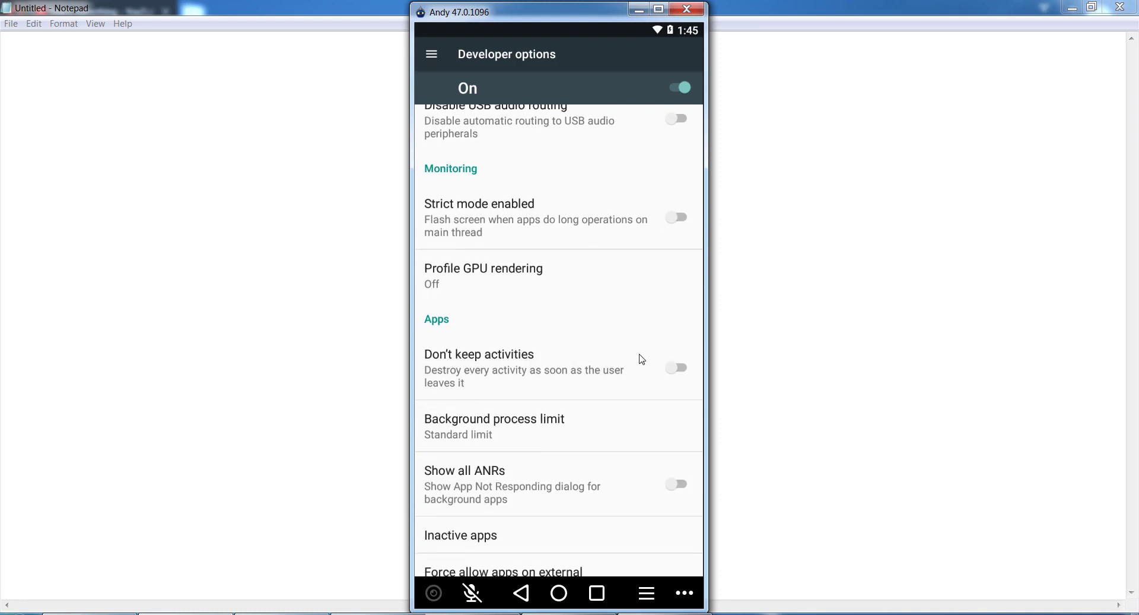
{"action": "left_click", "coordinate": [680, 368]}
{"action": "left_click", "coordinate": [521, 429]}
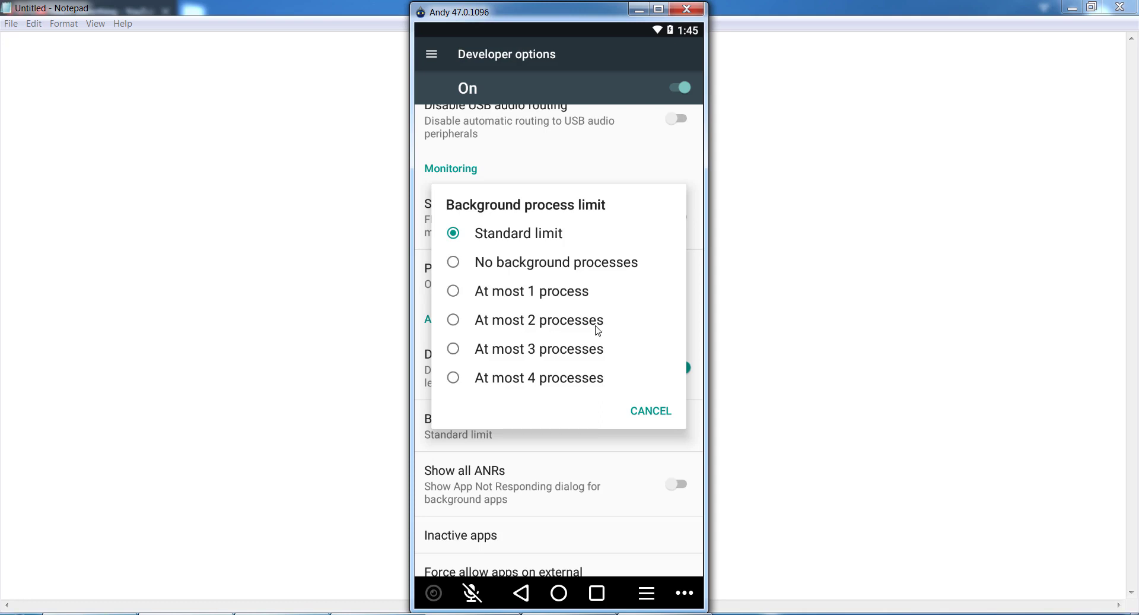
{"action": "left_click", "coordinate": [454, 321]}
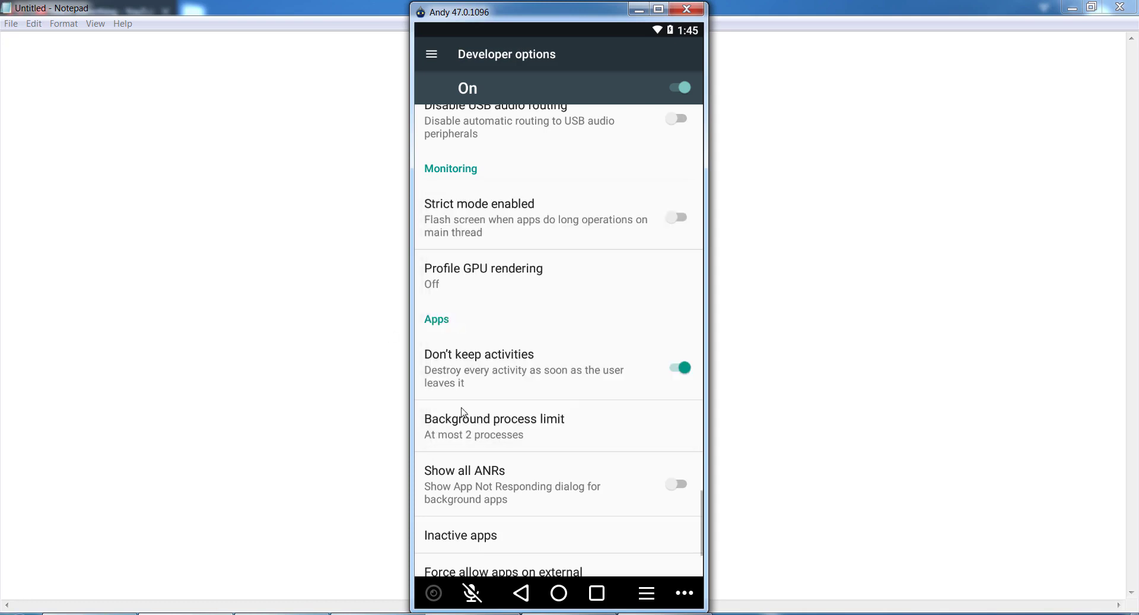
Enable Force GPU rendering and Force 4x MSAA under hardware accelerated rendering in the developer options.
{"action": "left_click_drag", "start_coordinate": [552, 300], "coordinate": [552, 436]}
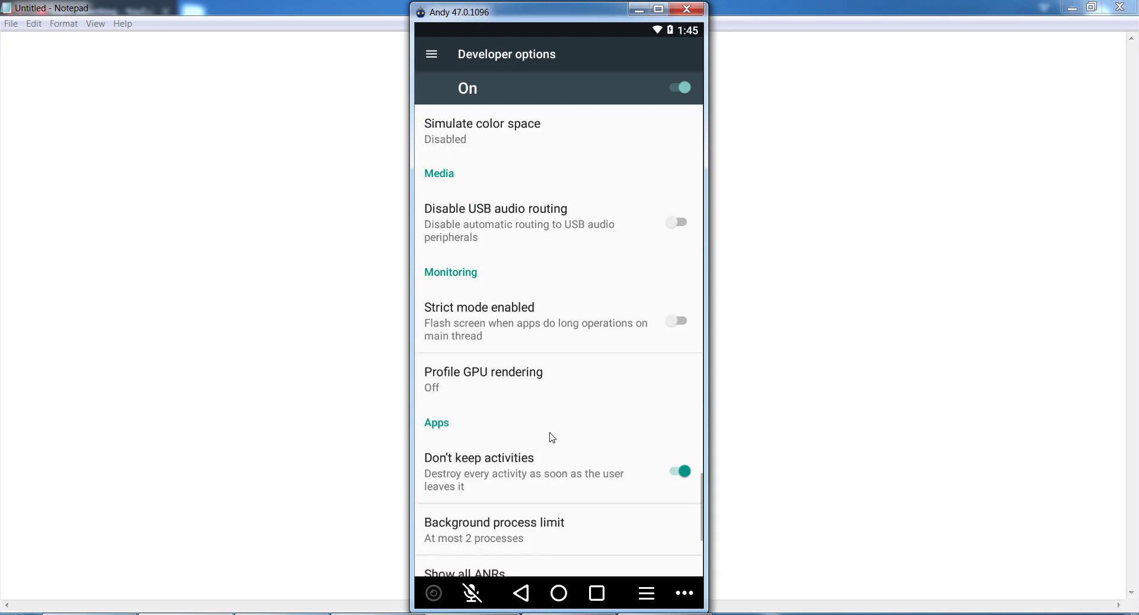
{"action": "left_click_drag", "start_coordinate": [542, 274], "coordinate": [544, 419]}
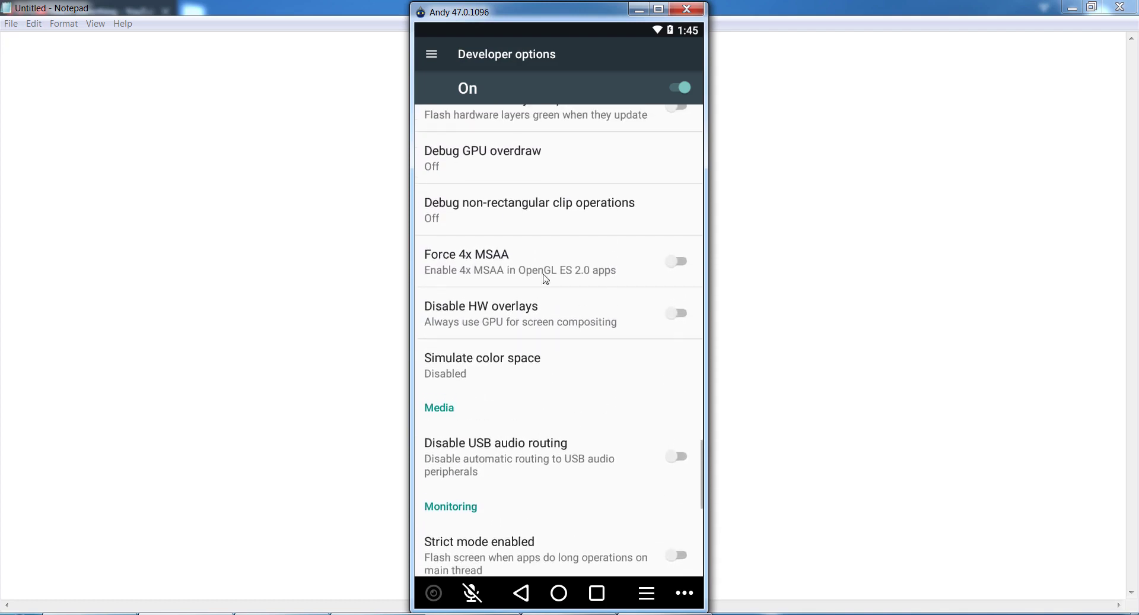
{"action": "left_click_drag", "start_coordinate": [542, 279], "coordinate": [542, 469]}
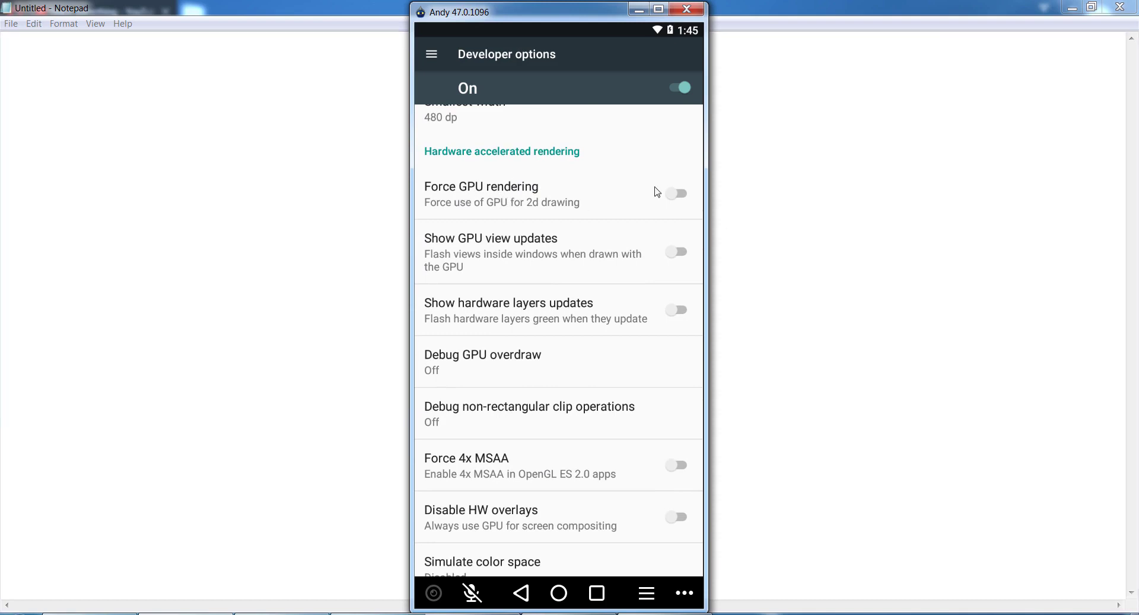
{"action": "left_click", "coordinate": [682, 197]}
{"action": "left_click_drag", "start_coordinate": [538, 442], "coordinate": [557, 347]}
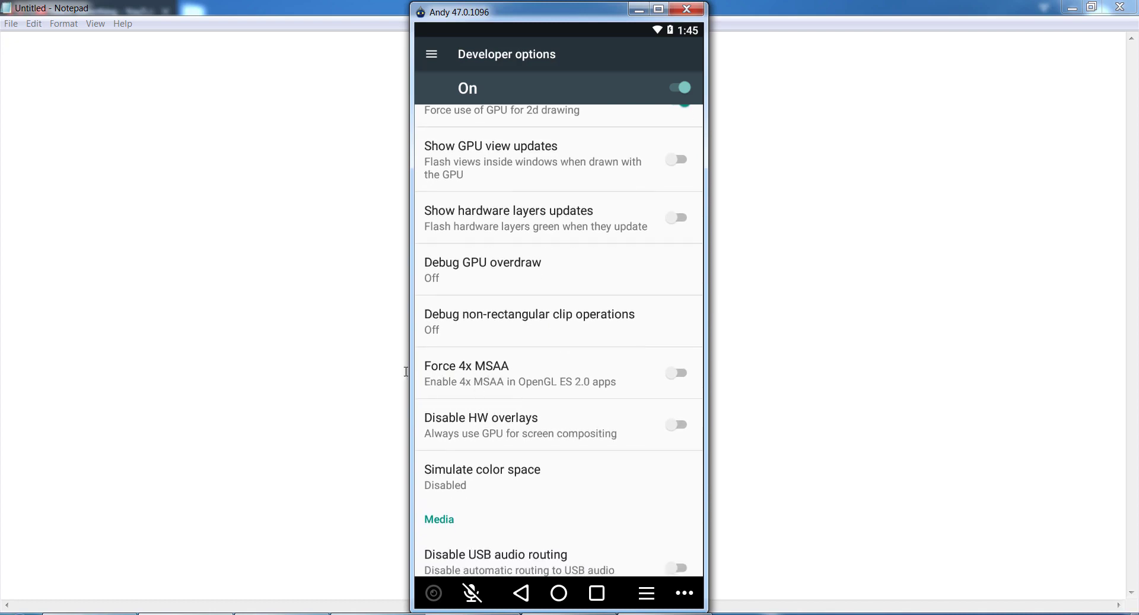
{"action": "left_click", "coordinate": [679, 373]}
Check the selected options for Window animation scale and Transition animation scale, closing each list without choosing anything.
{"action": "scroll", "coordinate": [560, 297], "scroll_direction": "up", "scroll_amount": 3}
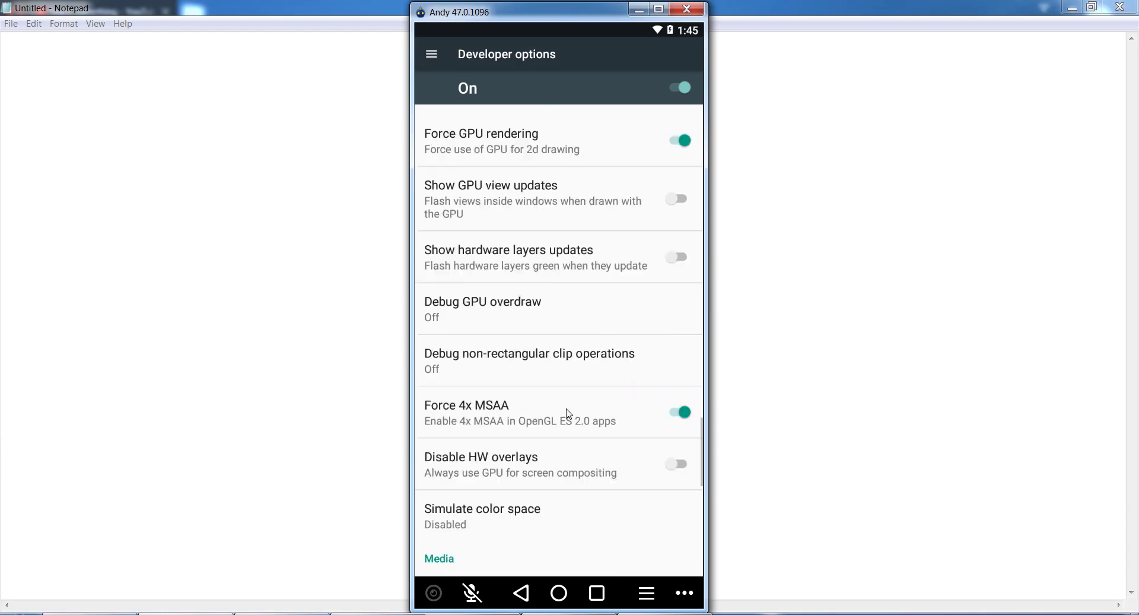
{"action": "scroll", "coordinate": [561, 297], "scroll_direction": "up", "scroll_amount": 4}
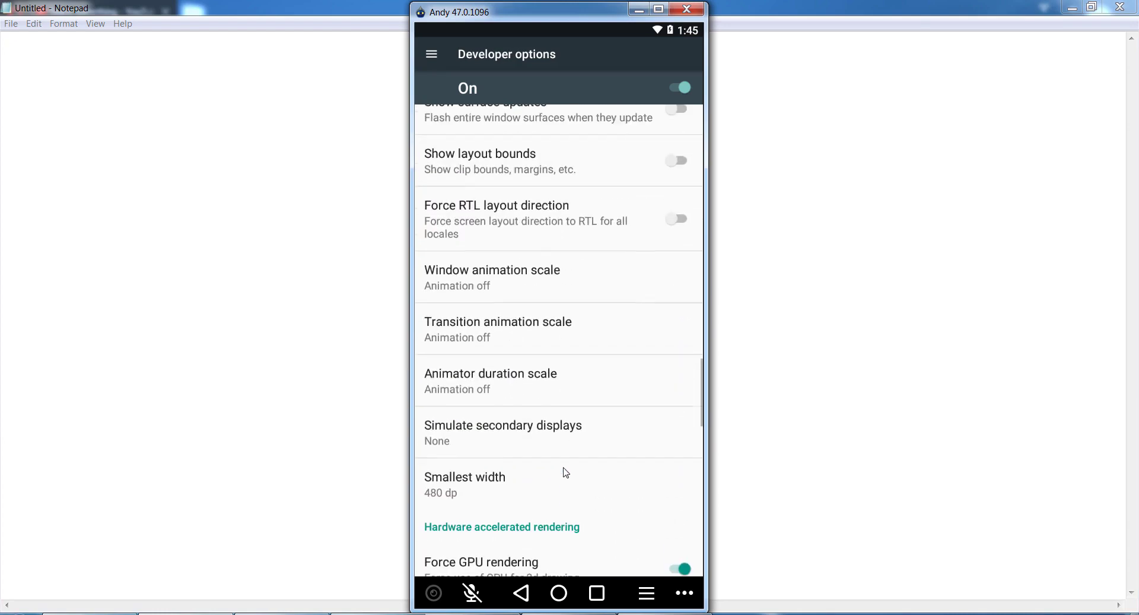
{"action": "left_click", "coordinate": [520, 281]}
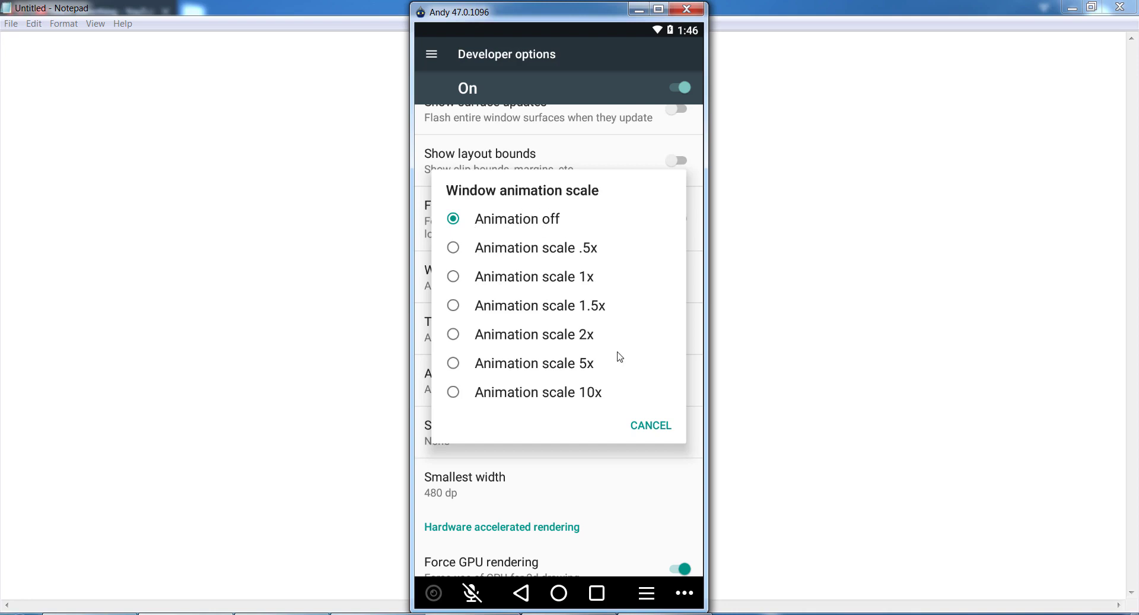
{"action": "left_click", "coordinate": [659, 424]}
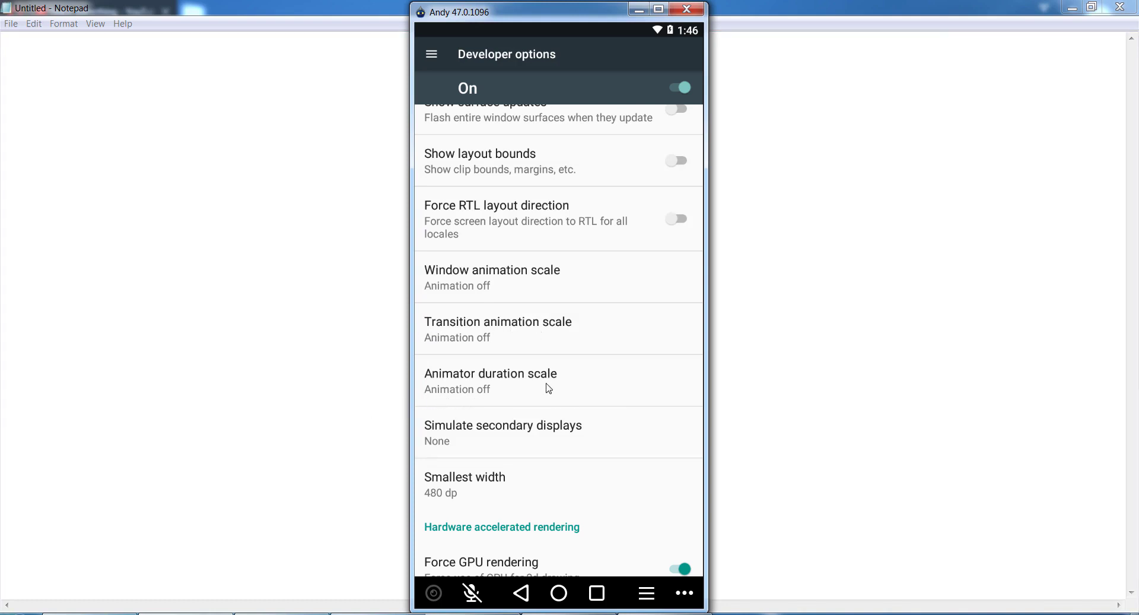
{"action": "left_click", "coordinate": [500, 343]}
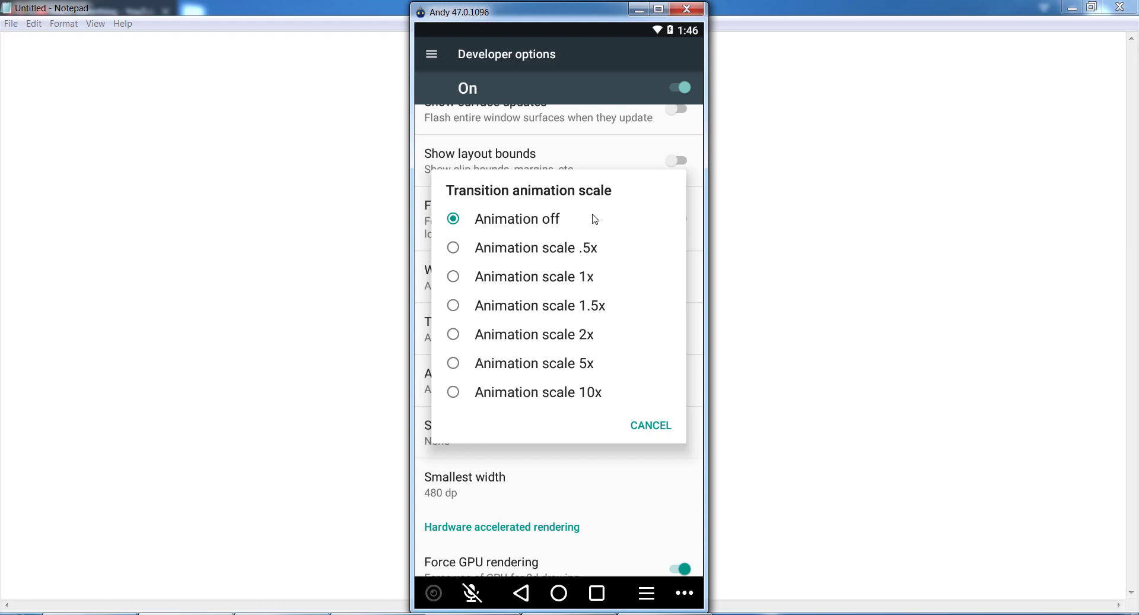
{"action": "left_click", "coordinate": [650, 428]}
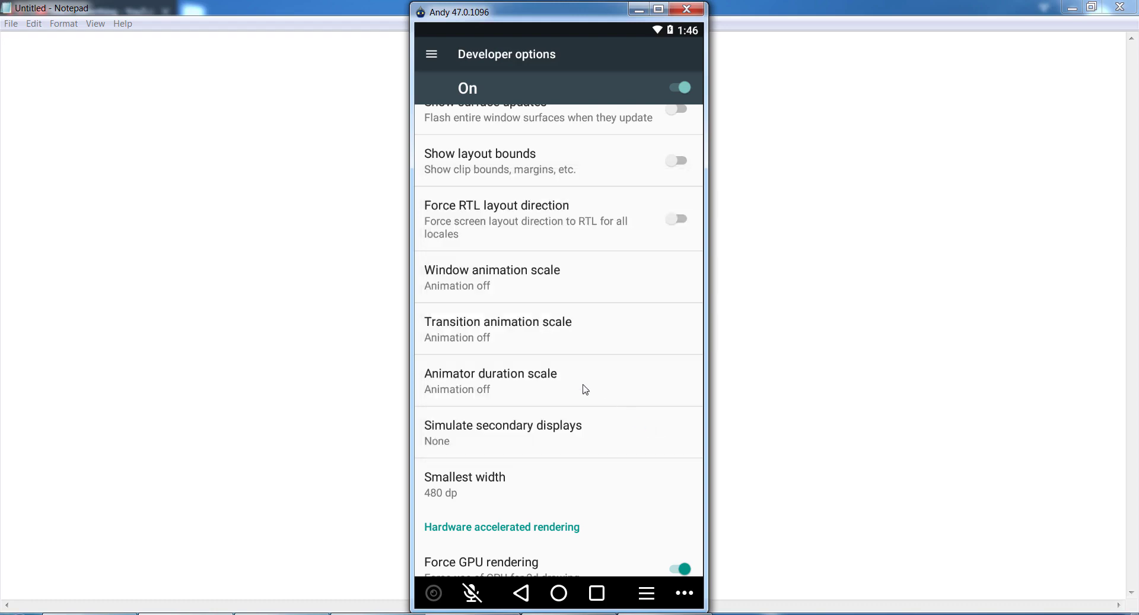
Leave the developer options and the Android settings and return to the home screen.
{"action": "left_click", "coordinate": [527, 593]}
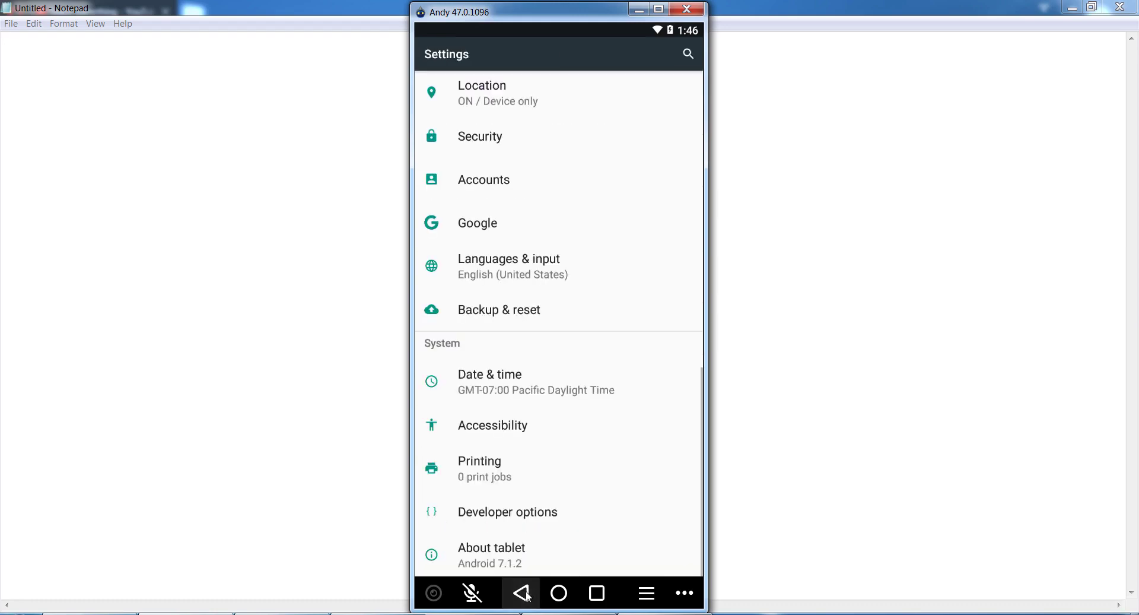
{"action": "left_click", "coordinate": [527, 593]}
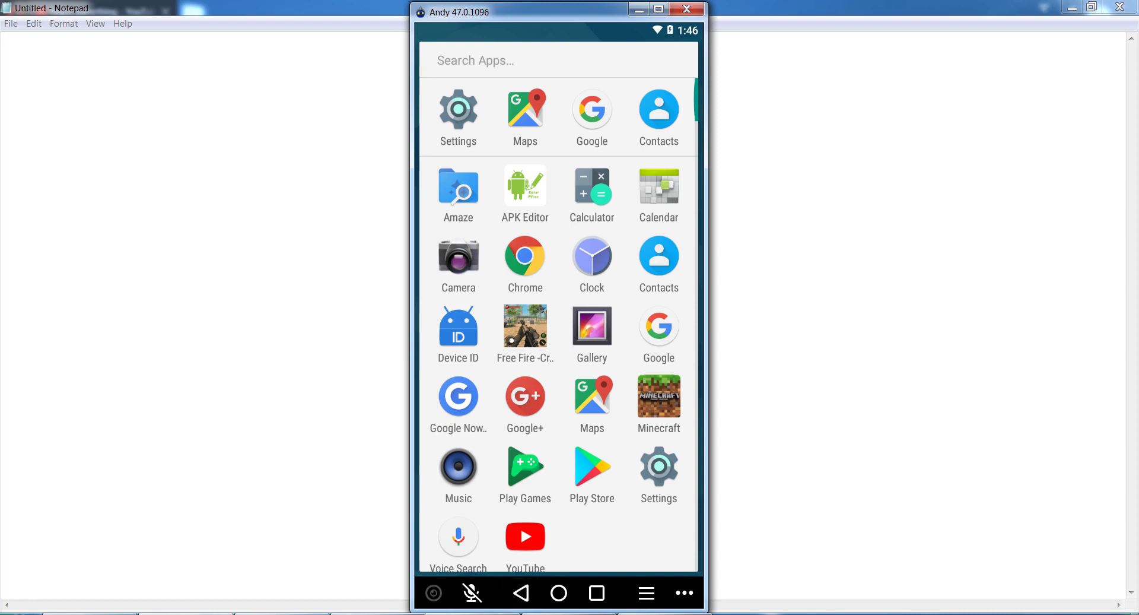
{"action": "left_click", "coordinate": [520, 599]}
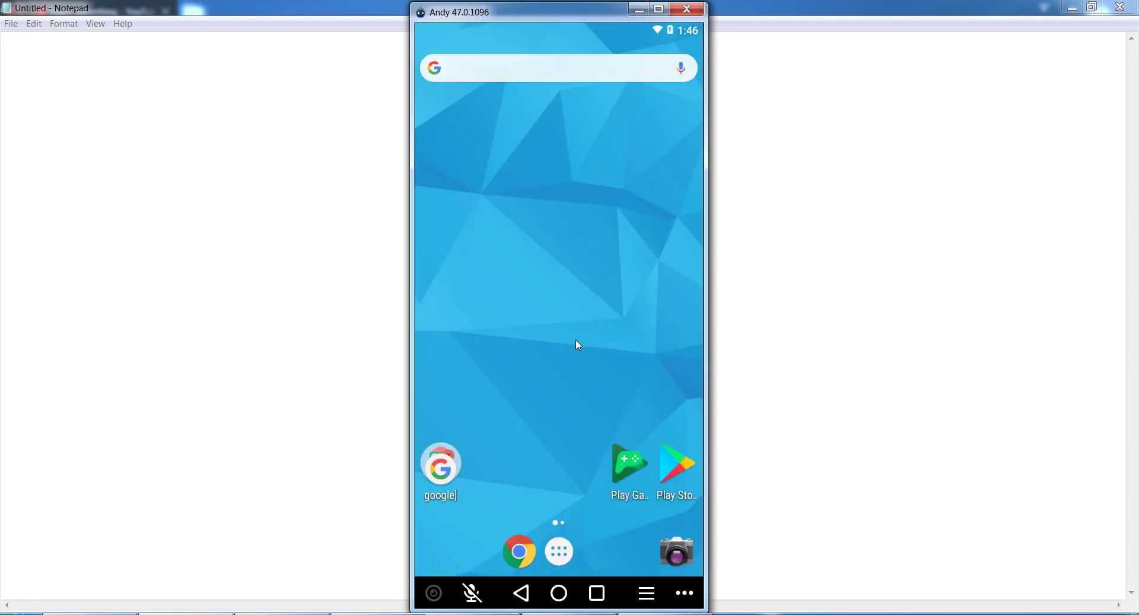